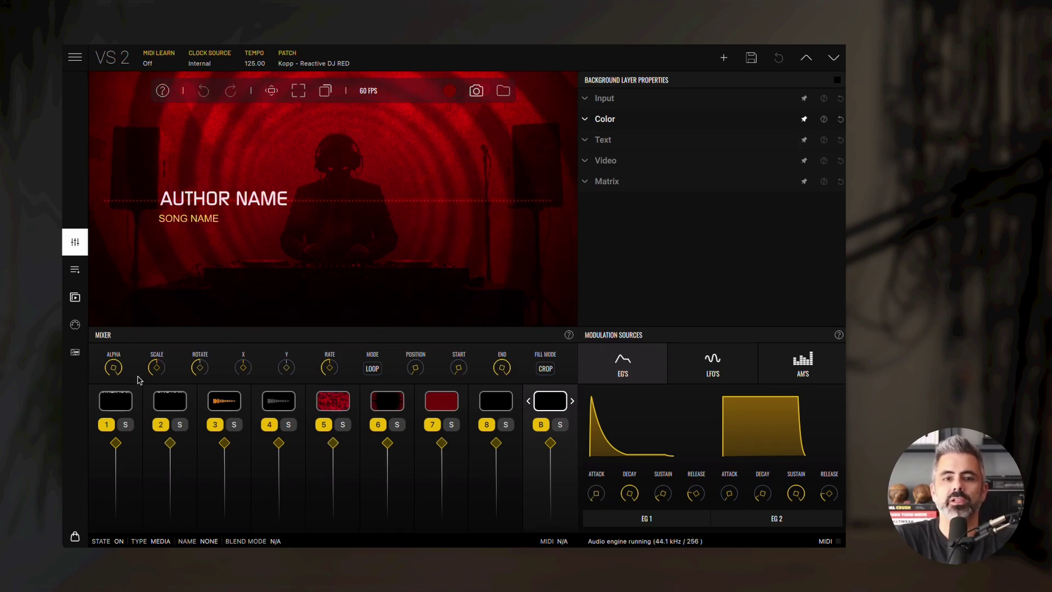
# Open the empty Audio Player and review its gear settings, turning loop playback on
pyautogui.click(75, 354)
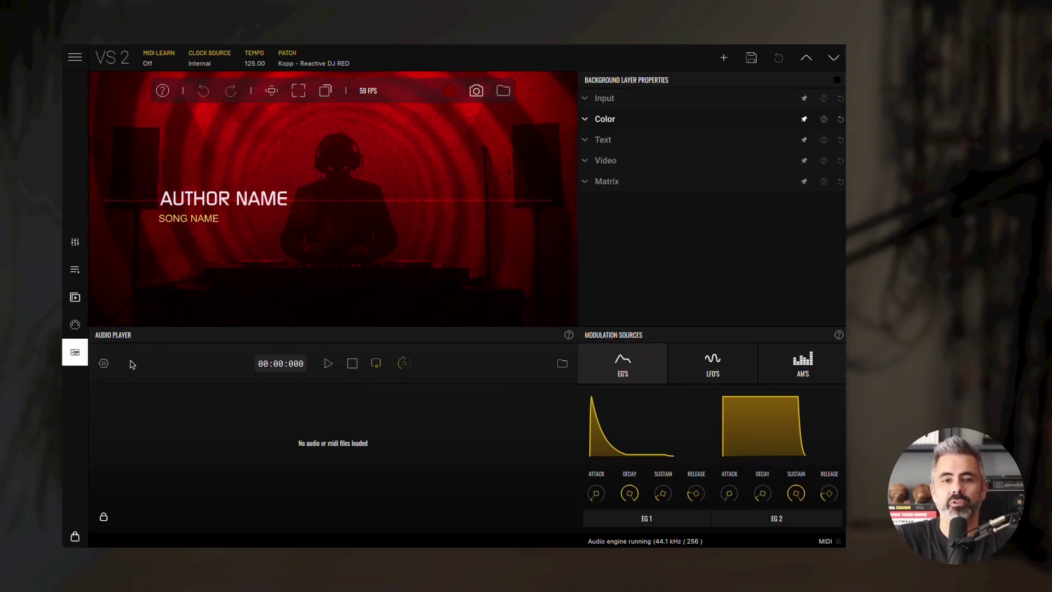
pyautogui.click(104, 364)
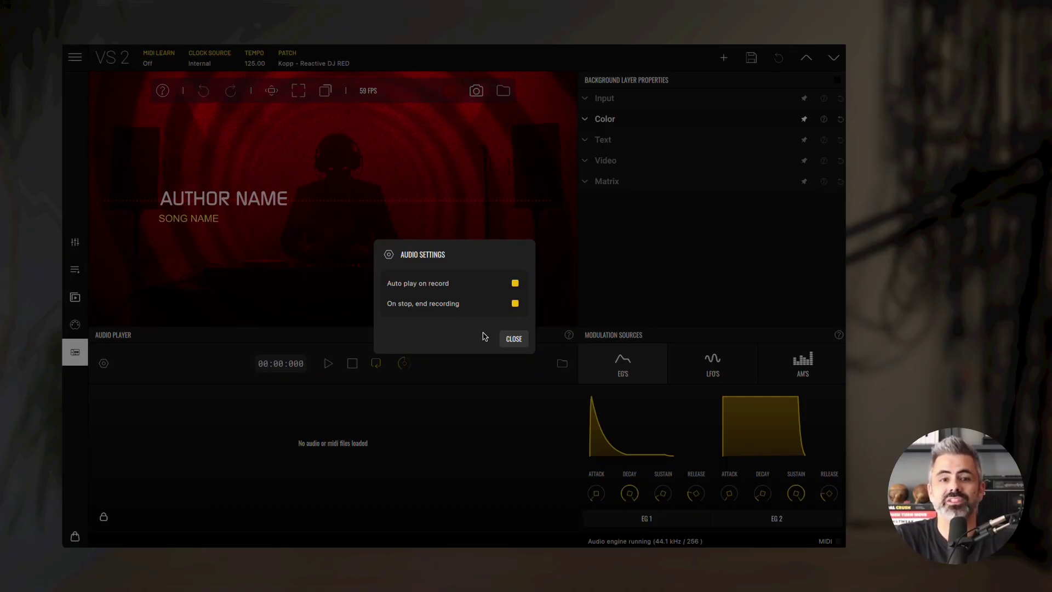
pyautogui.click(514, 339)
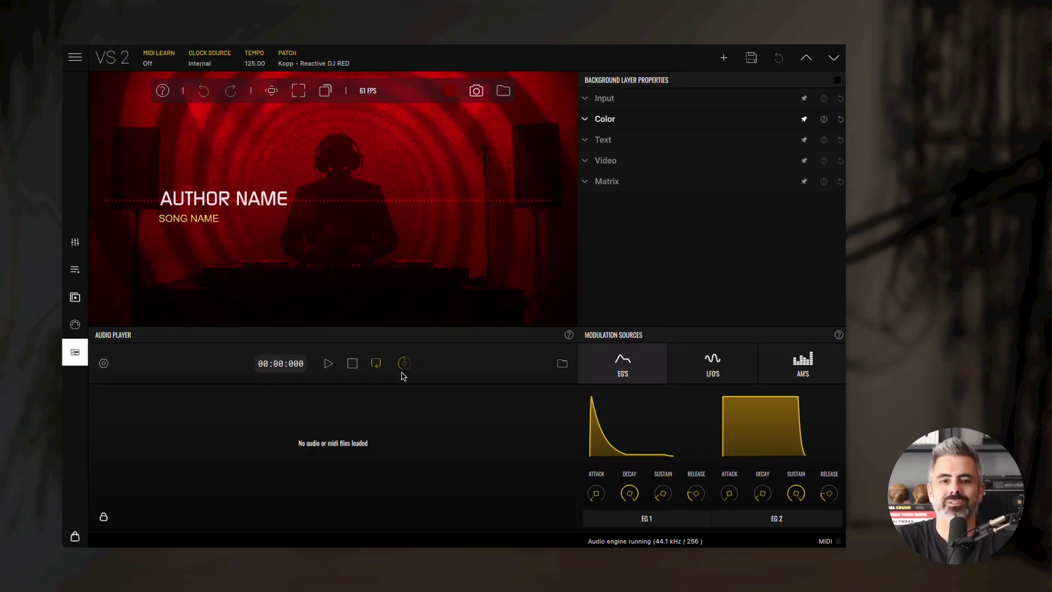
# Browse the Demos bank and scroll through its demo FLAC and MIDI files
pyautogui.click(561, 366)
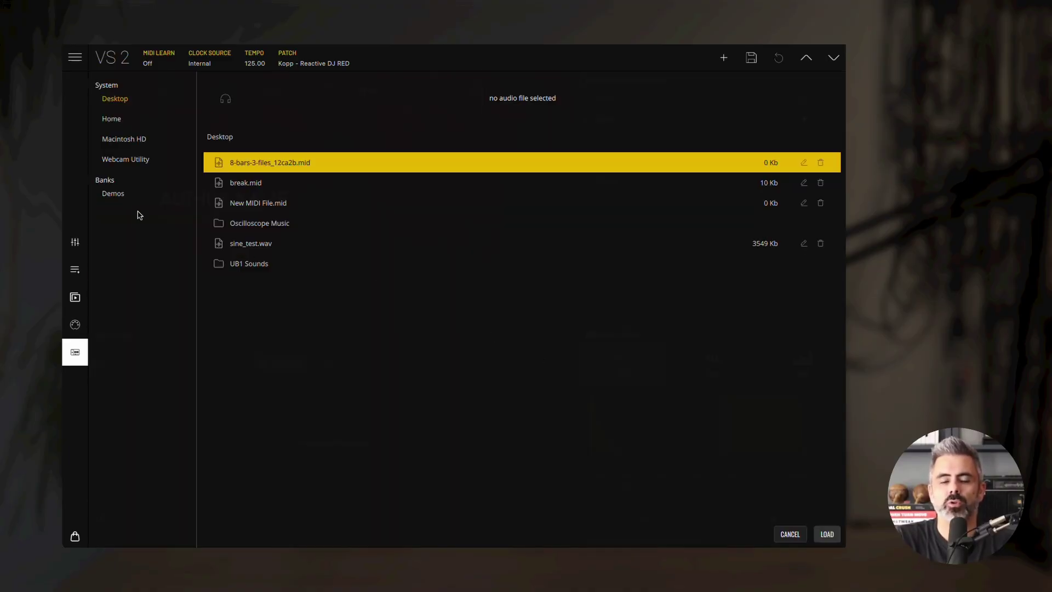
pyautogui.click(115, 196)
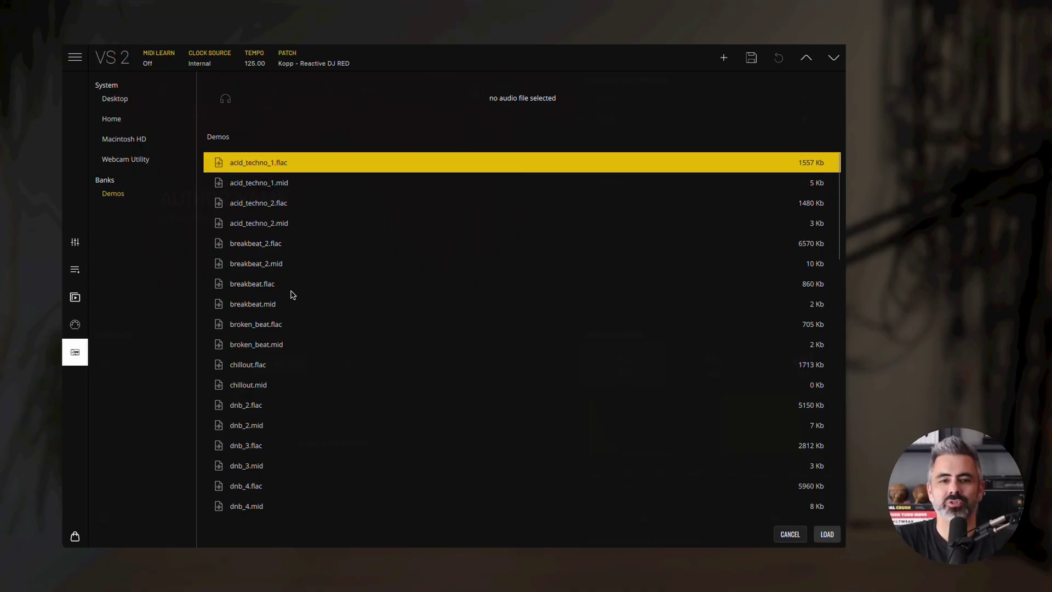
pyautogui.scroll(-3, 292, 294)
pyautogui.scroll(-15, 296, 304)
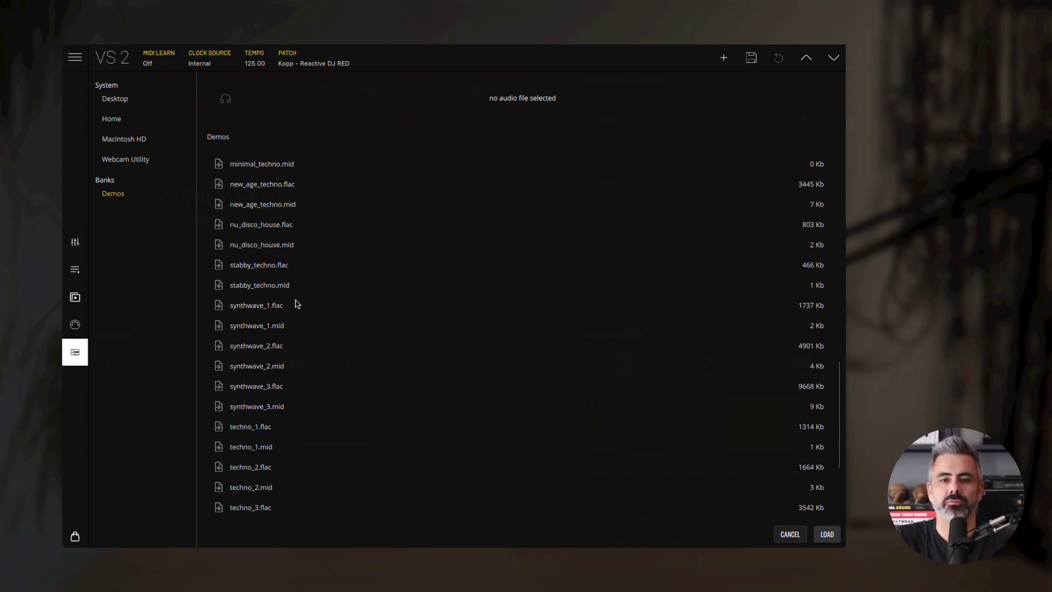
# Load techno_1.flac with its MIDI file and start playback at tempo 127
pyautogui.click(259, 324)
pyautogui.click(834, 536)
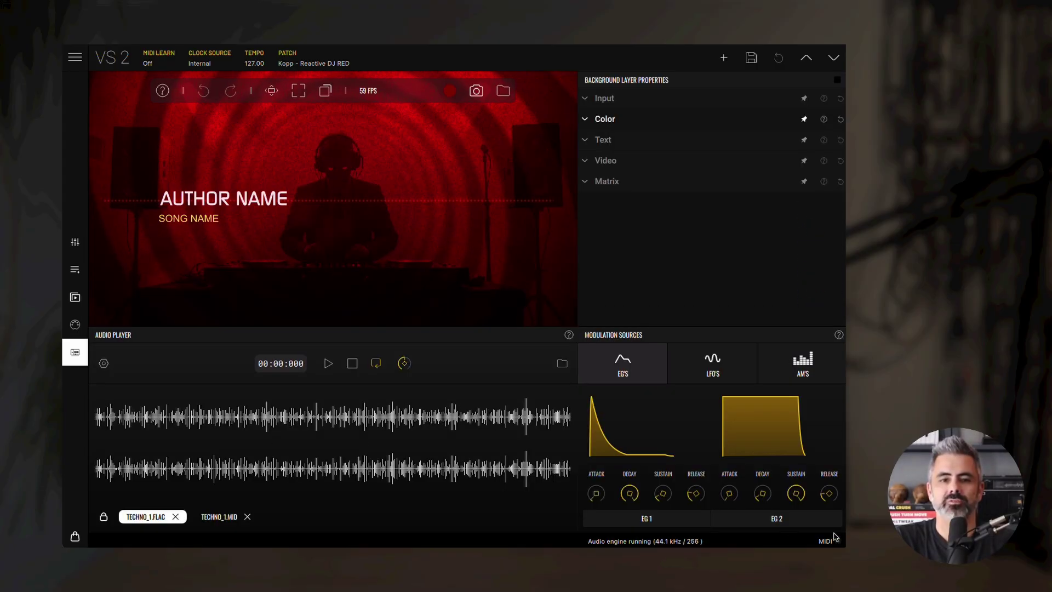
pyautogui.click(328, 363)
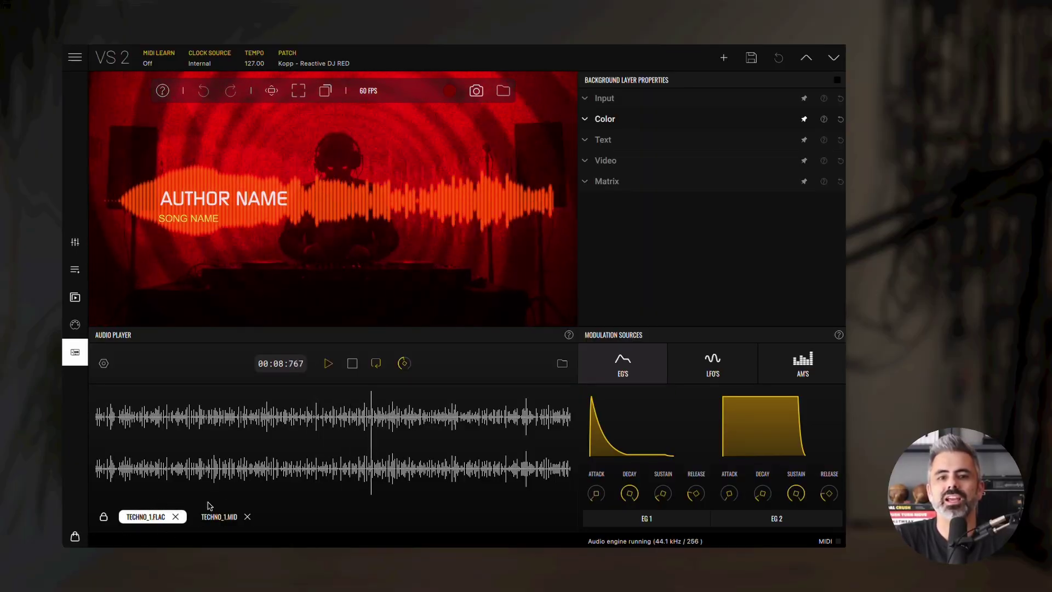
# Flip between the TECHNO_1.MID and TECHNO_1.FLAC views and jump the playhead back on the waveform
pyautogui.click(216, 518)
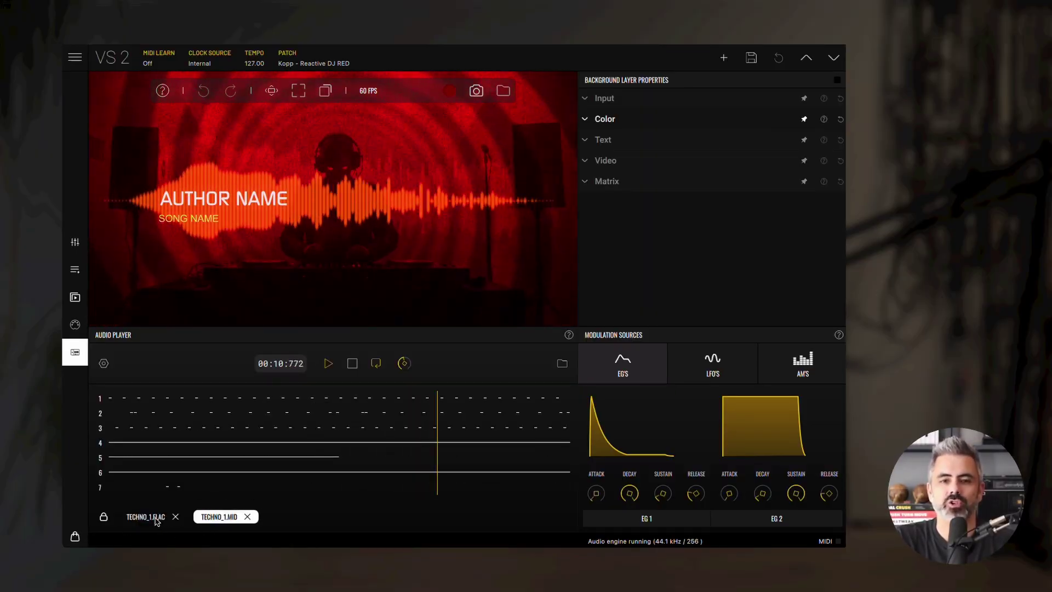
pyautogui.click(156, 517)
pyautogui.click(214, 517)
pyautogui.click(148, 517)
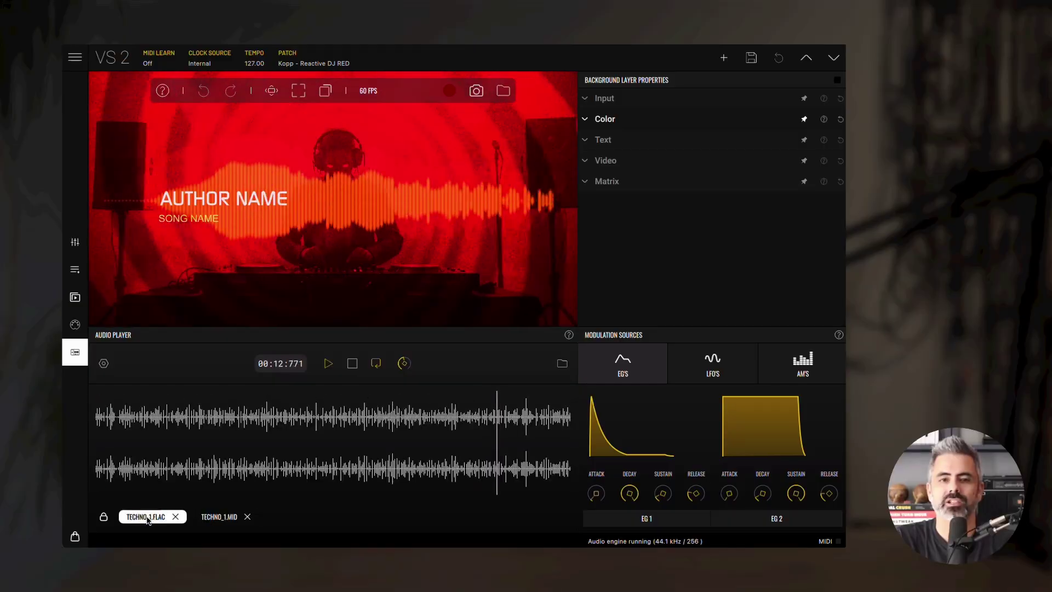
pyautogui.click(198, 438)
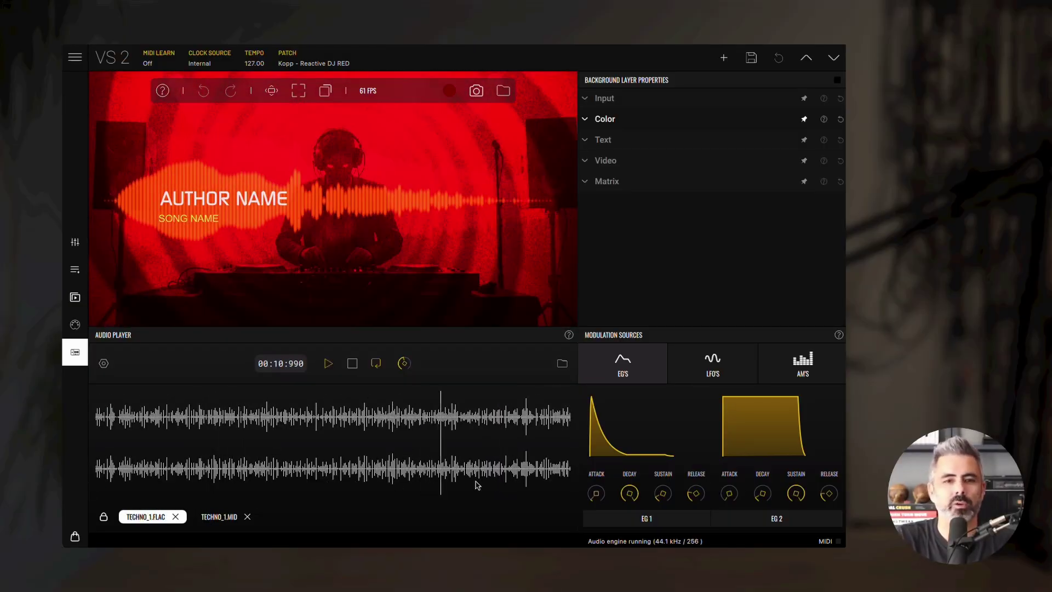
pyautogui.click(296, 430)
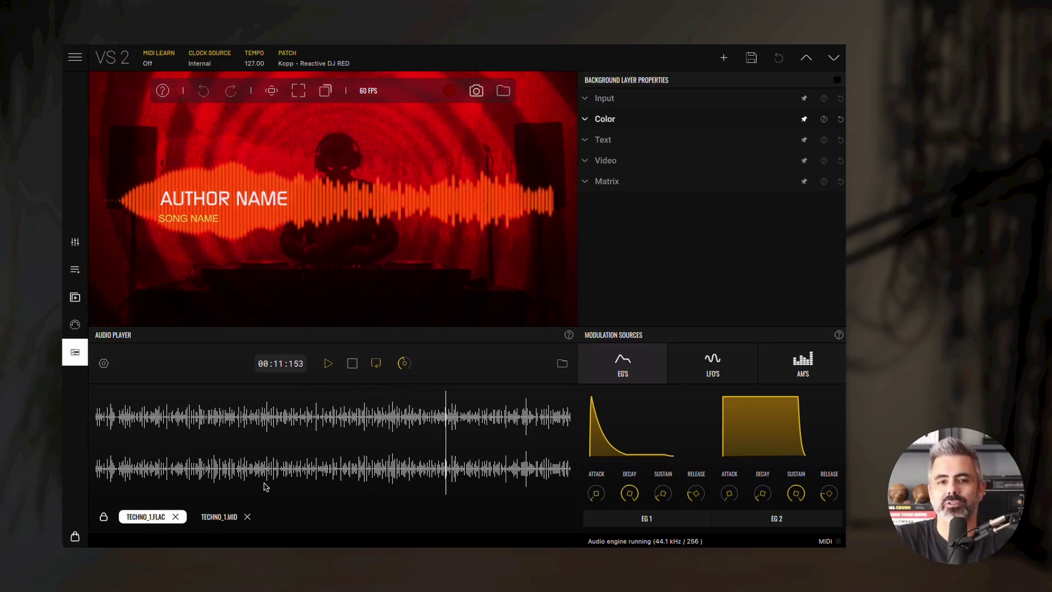
# Show the TECHNO_1.MID note lanes while the looping track keeps driving the visual
pyautogui.click(219, 516)
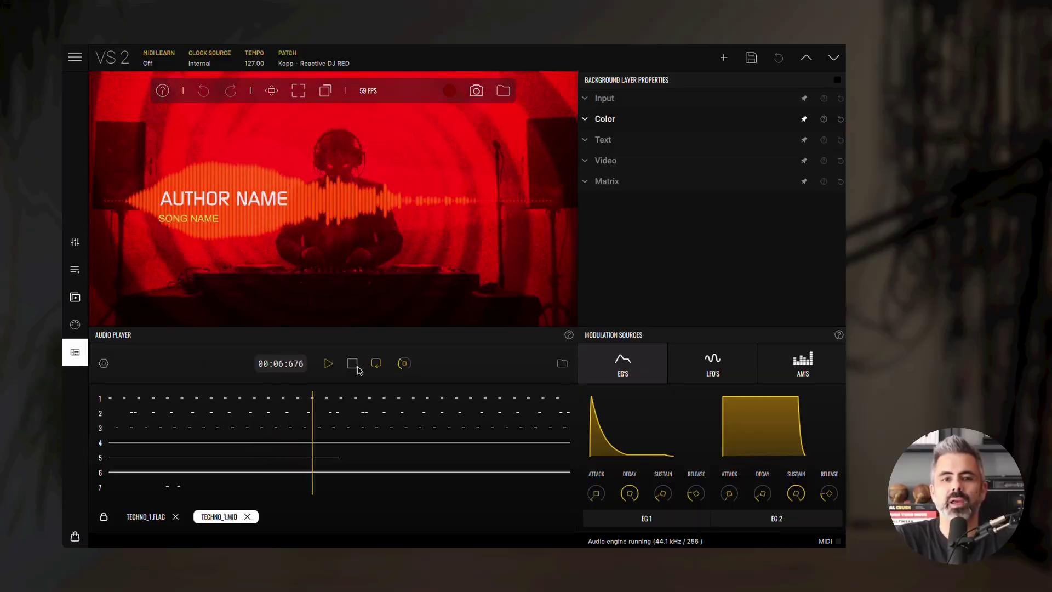
# Stop playback and save as 'My Kopp - Reactive DJ RED (techno 1)', keeping loaded files
pyautogui.click(352, 364)
pyautogui.click(753, 59)
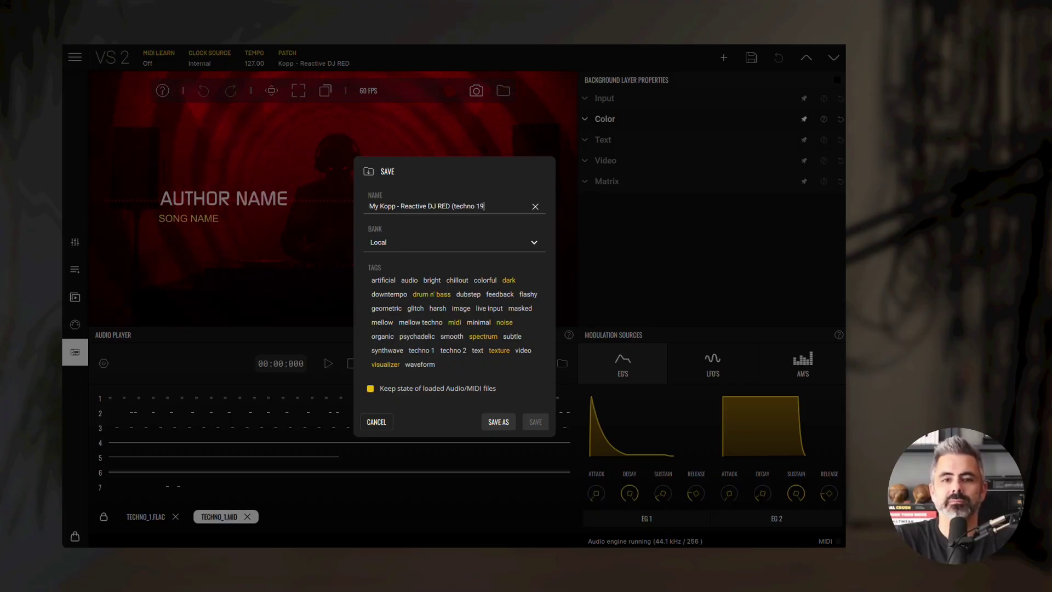
pyautogui.click(498, 422)
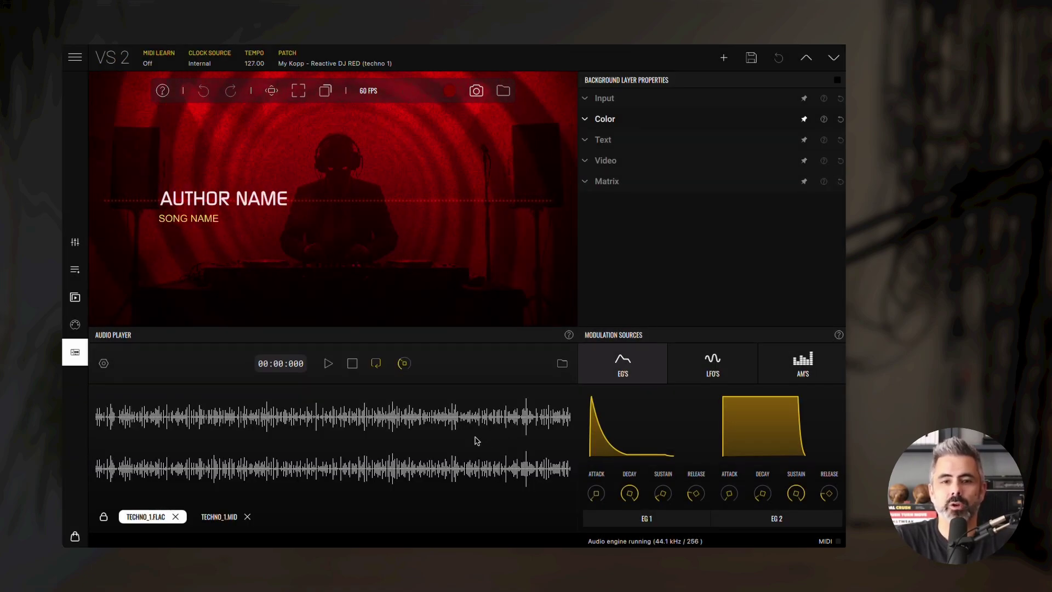
# Replace the techno_1 files with the techno_2 audio and MIDI and start playback at tempo 126
pyautogui.click(176, 517)
pyautogui.click(175, 517)
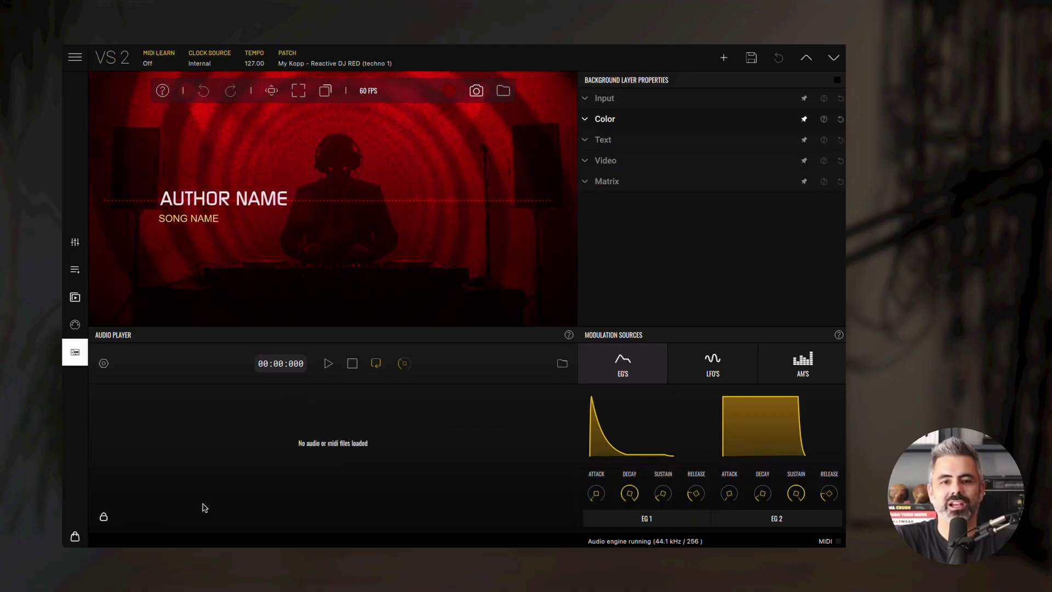
pyautogui.click(562, 364)
pyautogui.doubleClick(272, 365)
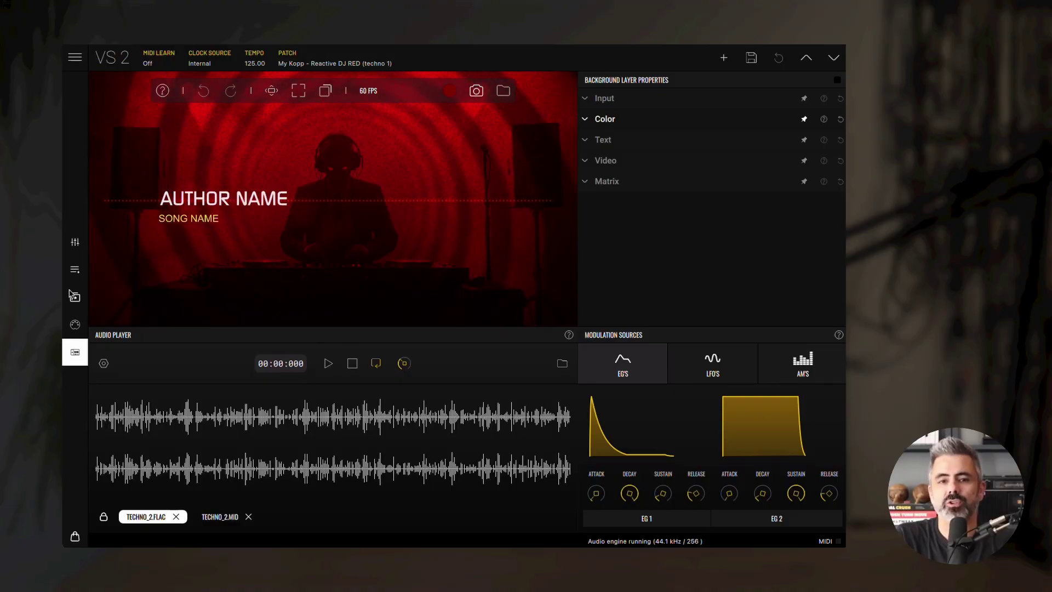
pyautogui.click(327, 364)
# Change layer 8's picture to the neon city background
pyautogui.click(75, 242)
pyautogui.click(496, 401)
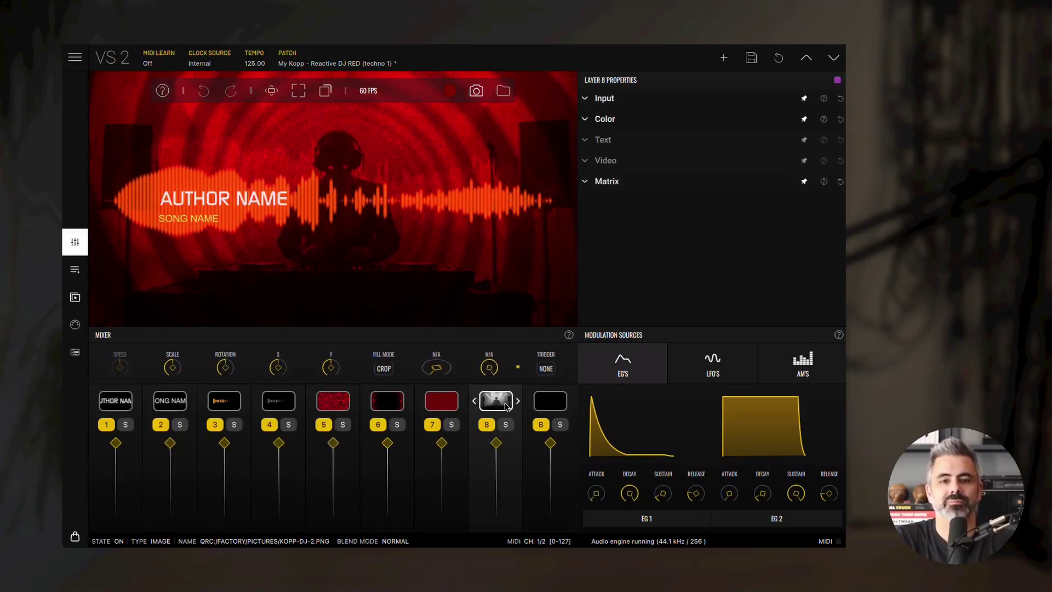
pyautogui.click(518, 401)
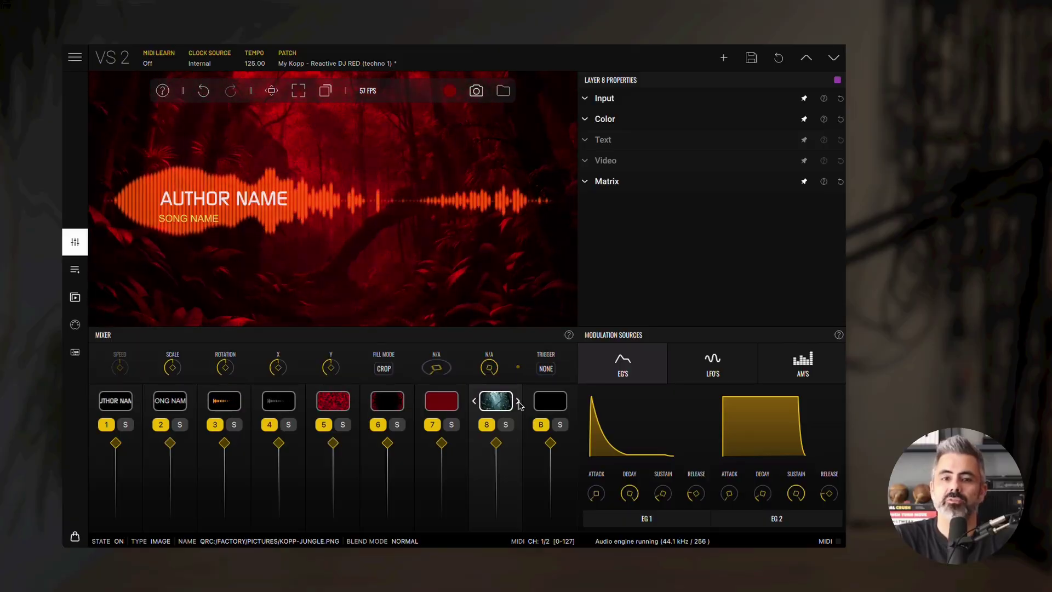
pyautogui.click(518, 401)
# Save a copy named 'My Kopp - Reactive DJ RED (techno 2)', keeping the loaded files
pyautogui.hotkey('ctrl', 's')
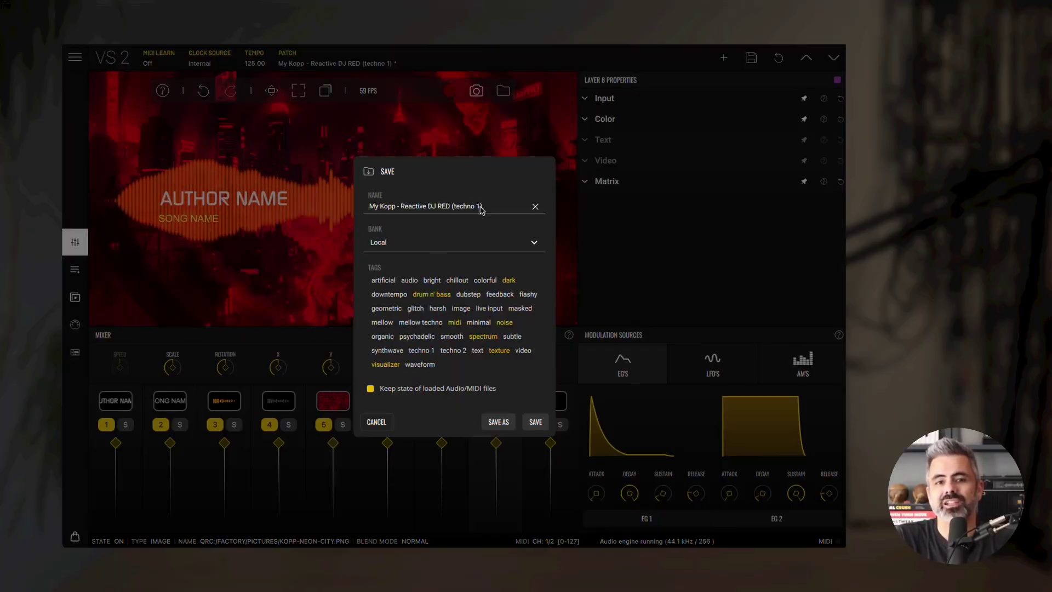
pyautogui.click(481, 209)
pyautogui.press('BackSpace')
pyautogui.write('2')
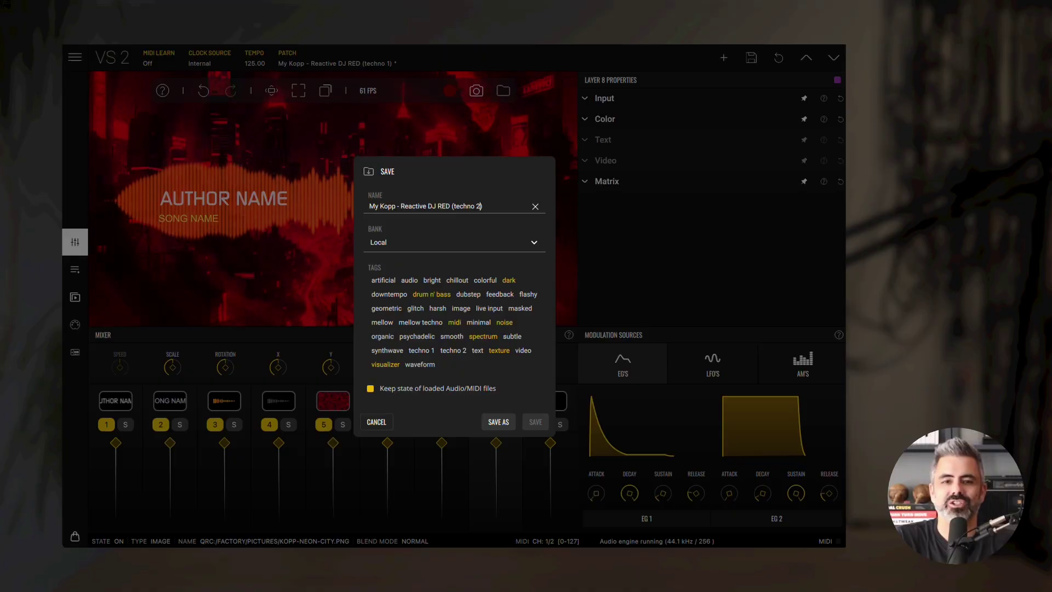
pyautogui.click(494, 425)
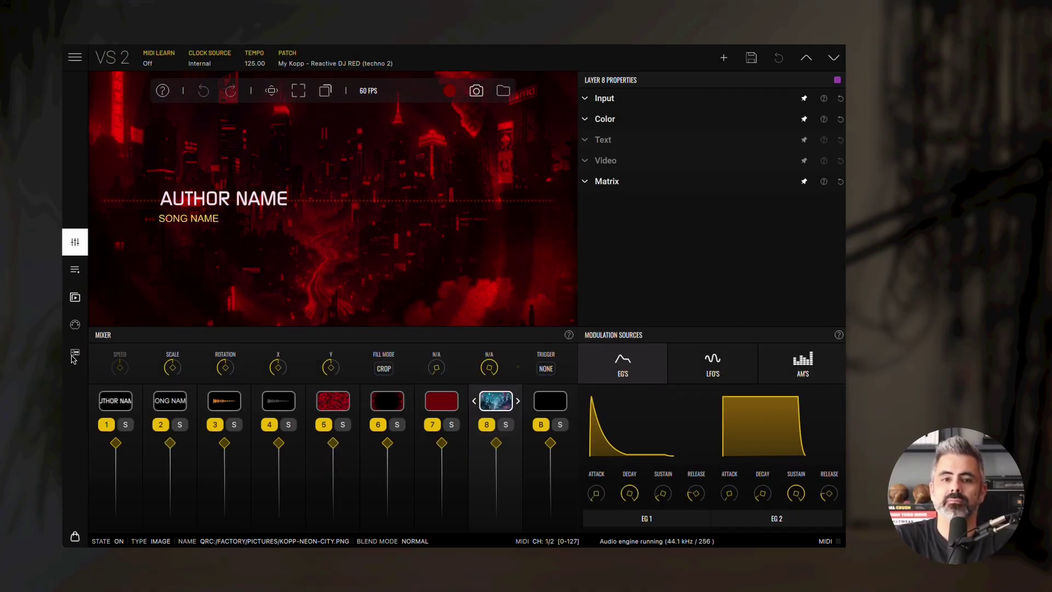
# Open the Audio Player, flip to techno 1 and back to techno 2, then start playback
pyautogui.click(75, 354)
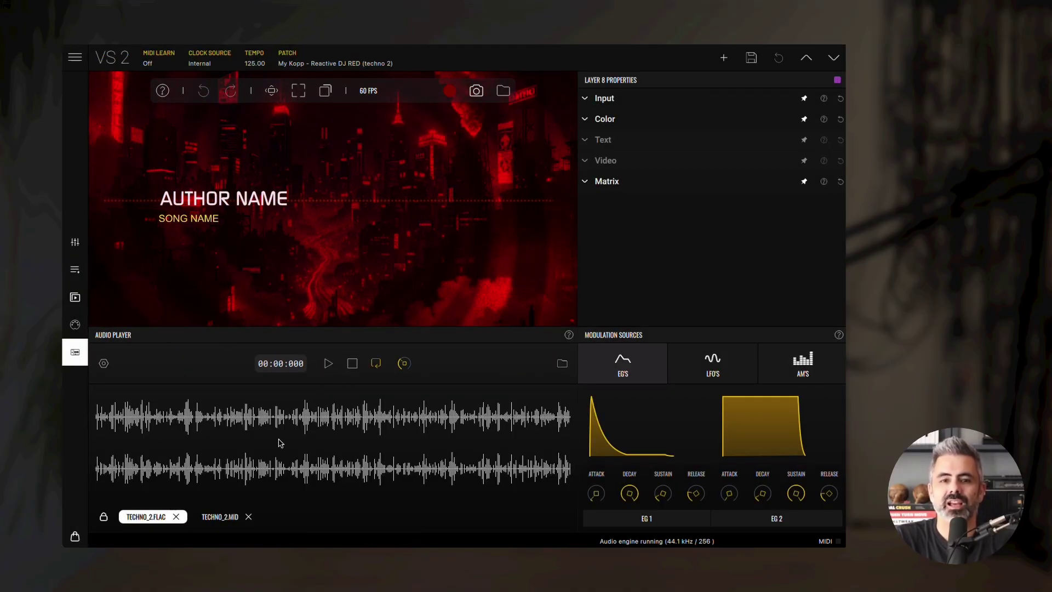
pyautogui.click(834, 58)
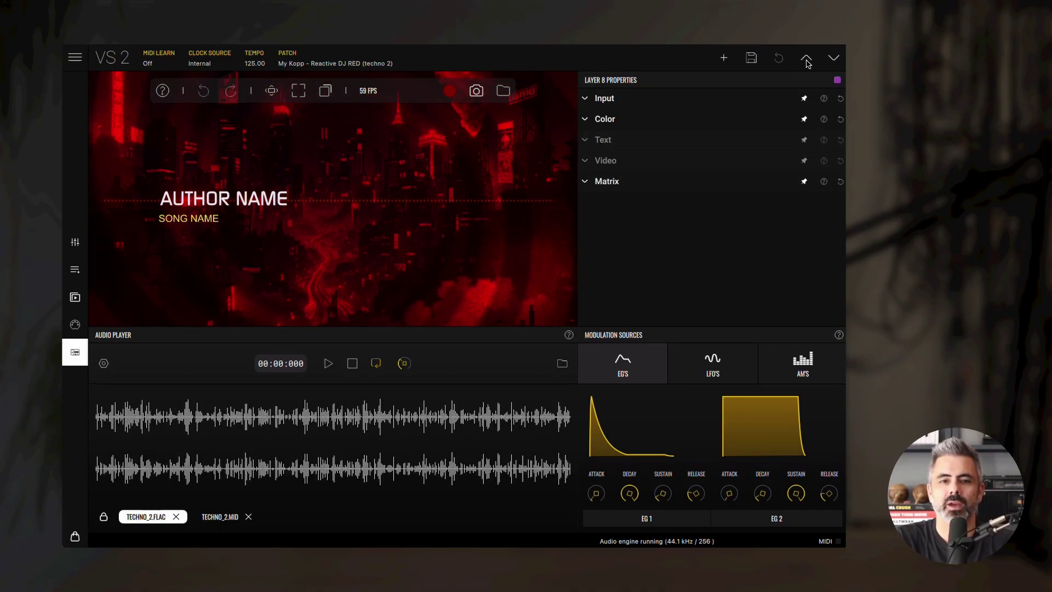
pyautogui.click(832, 58)
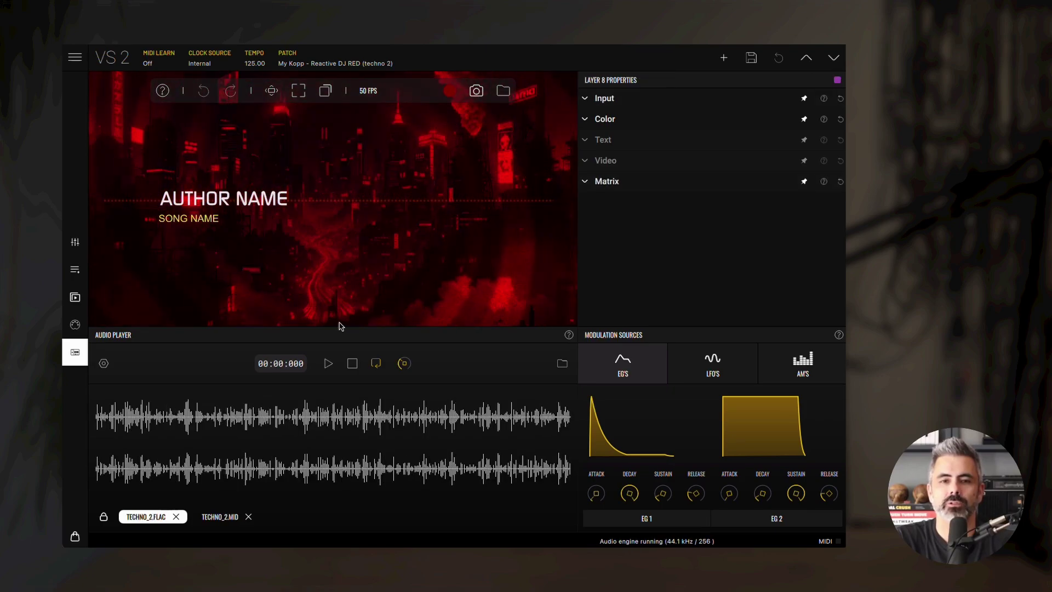
pyautogui.click(326, 364)
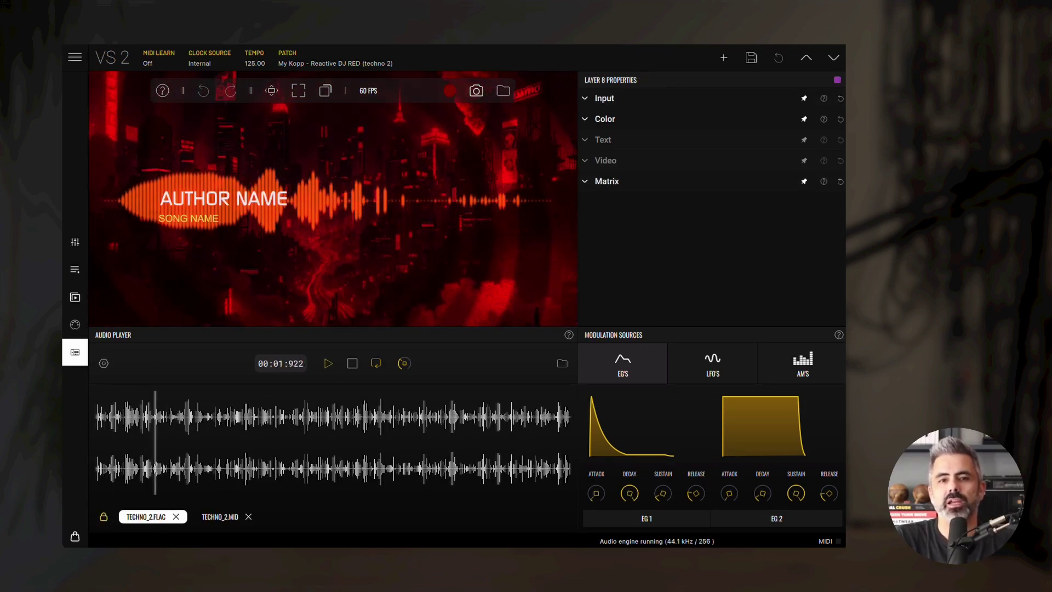
# Toggle between the techno 1 and techno 2 patches during playback, ending on techno 1
pyautogui.click(809, 58)
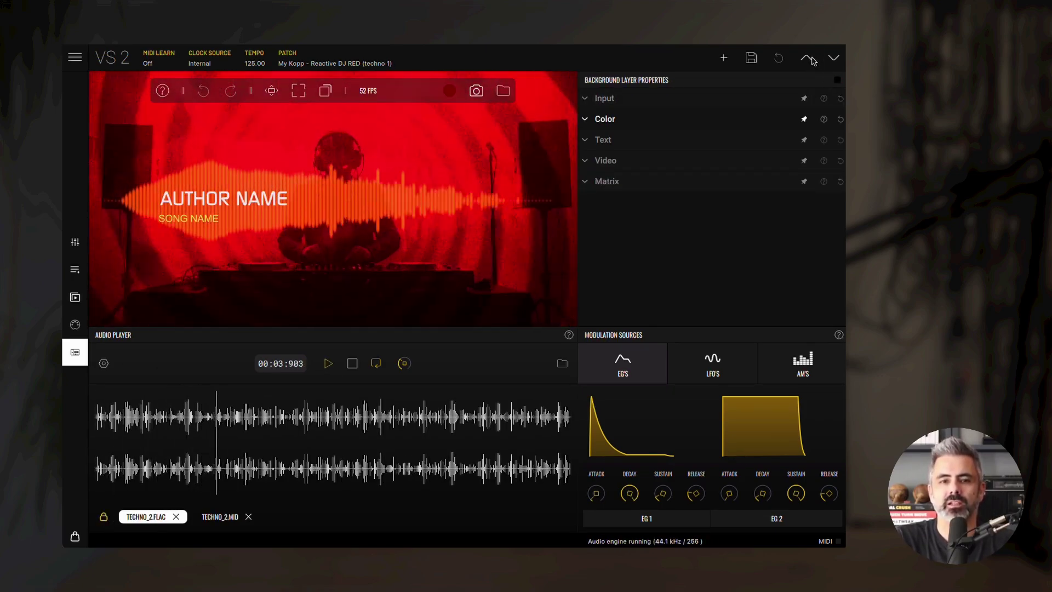
pyautogui.click(810, 59)
pyautogui.click(810, 59)
pyautogui.click(810, 58)
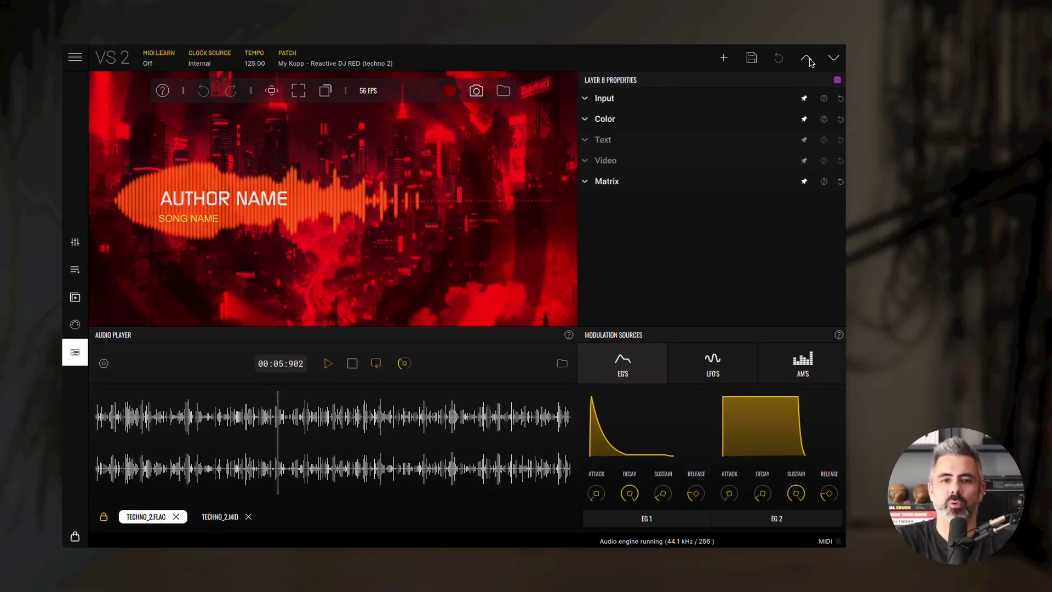
pyautogui.click(809, 60)
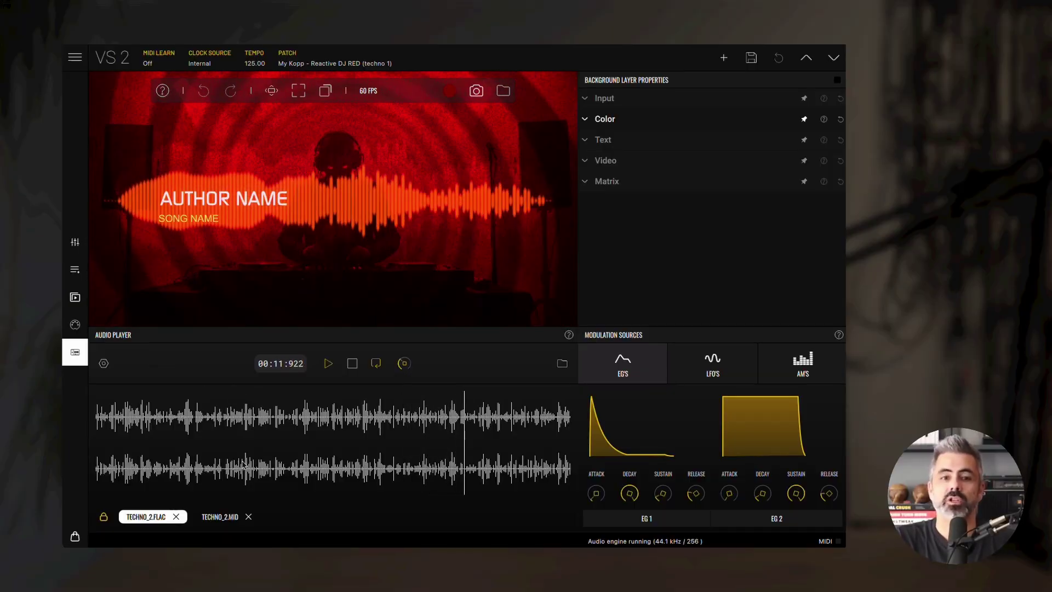
# Confirm the audio modulators' INPUT stays set to PLAYER
pyautogui.click(769, 363)
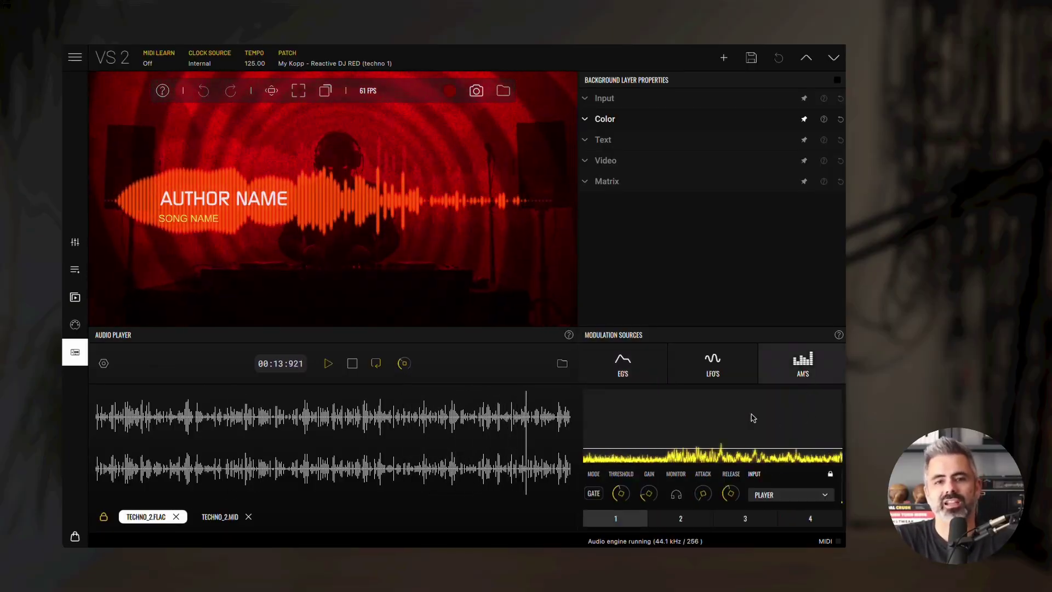
pyautogui.click(790, 493)
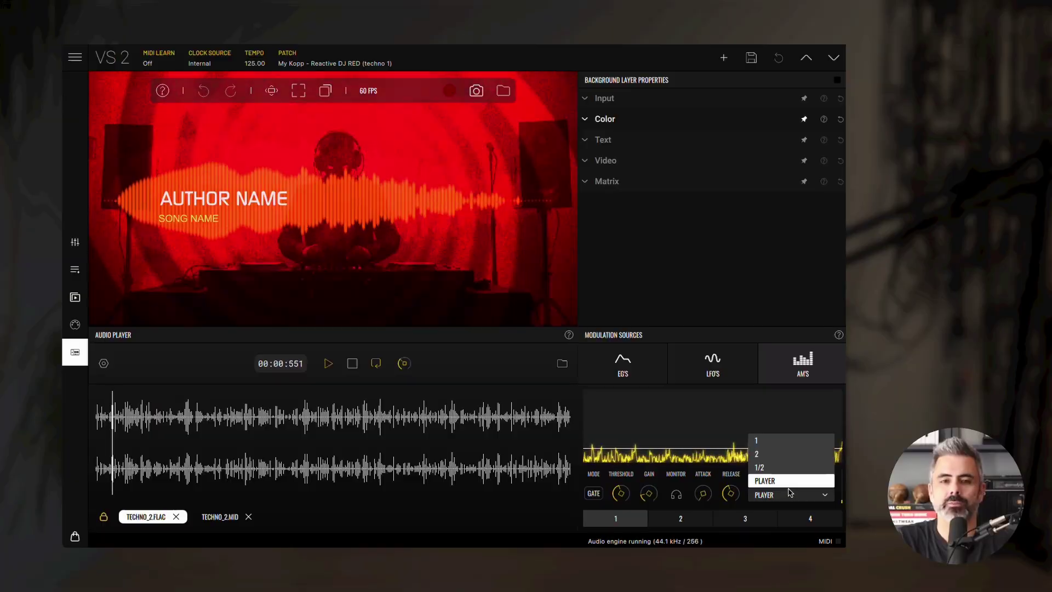
pyautogui.click(790, 492)
# Select layer 3 (Bars Spectrum 3) and show its matrix's AM'S / KBD / VEL columns
pyautogui.click(75, 242)
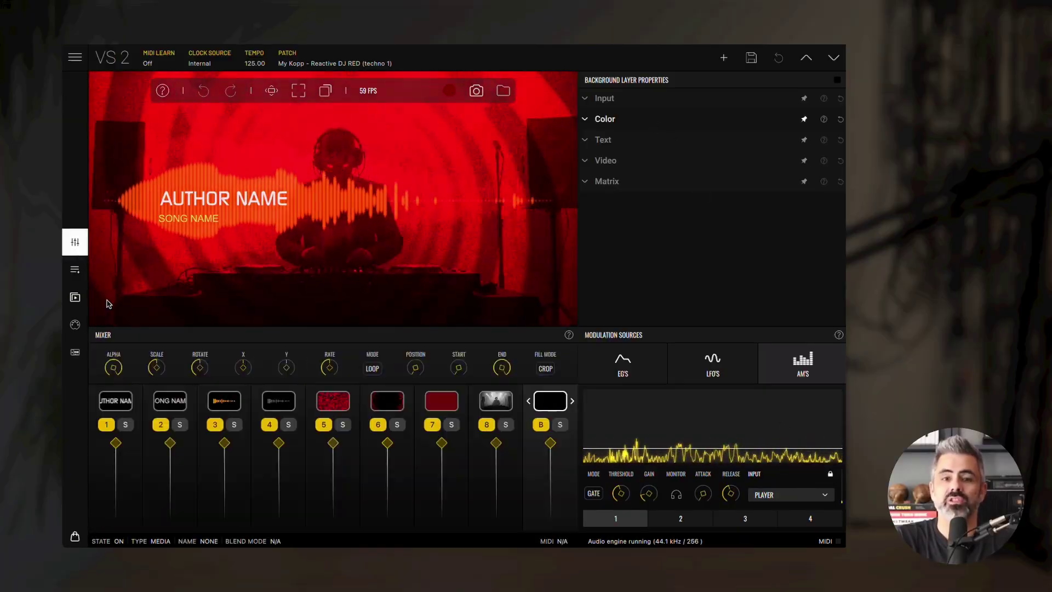
pyautogui.click(224, 400)
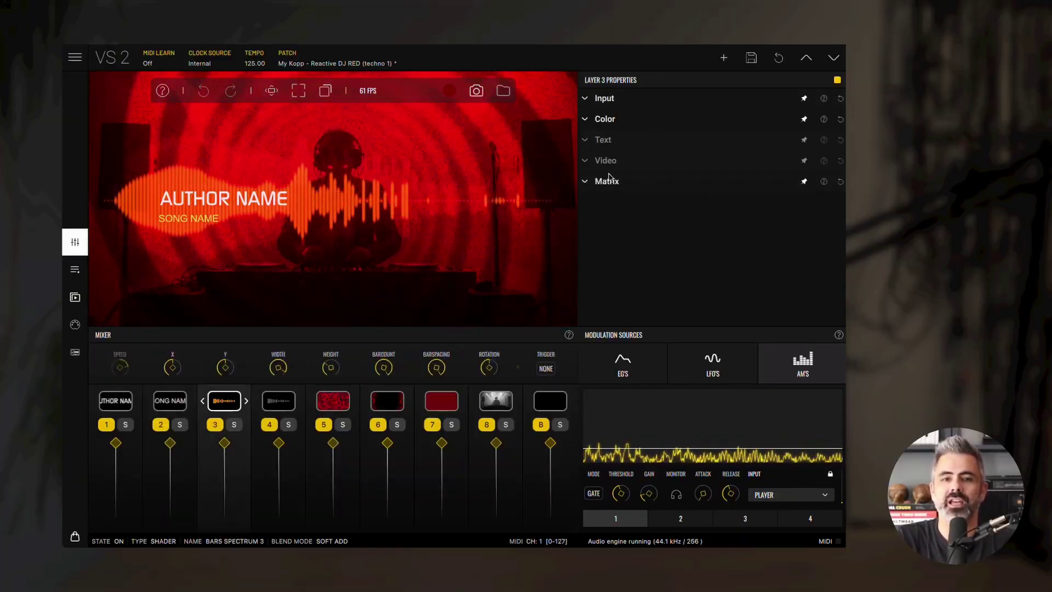
pyautogui.click(607, 181)
pyautogui.click(790, 125)
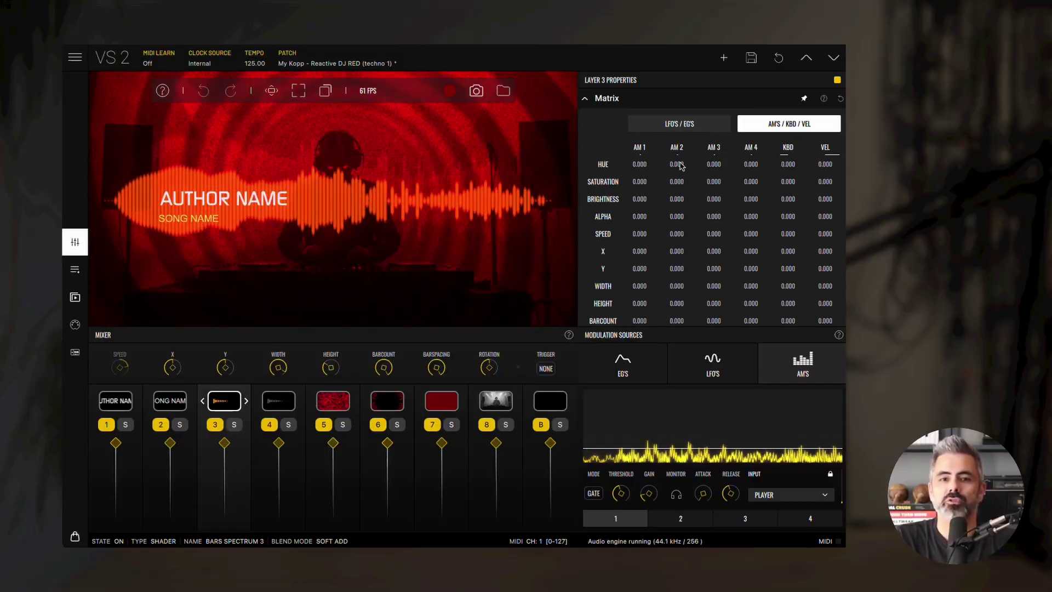
# Confirm layer 3's input Source is PLAYER and switch Modulation Sources to EG's (EG 1, EG 2)
pyautogui.scroll(3, 674, 190)
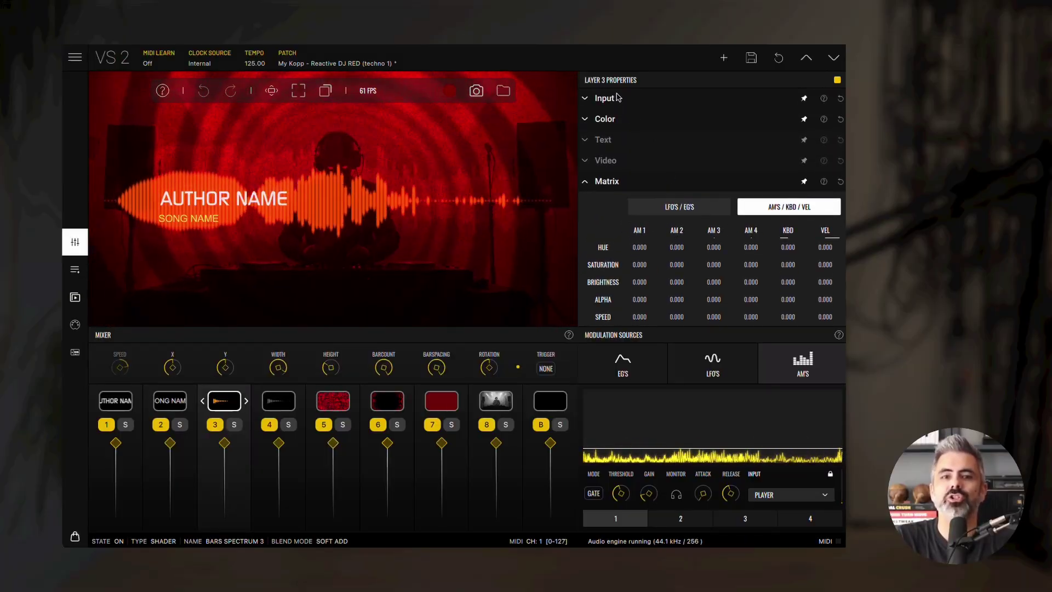
pyautogui.click(605, 98)
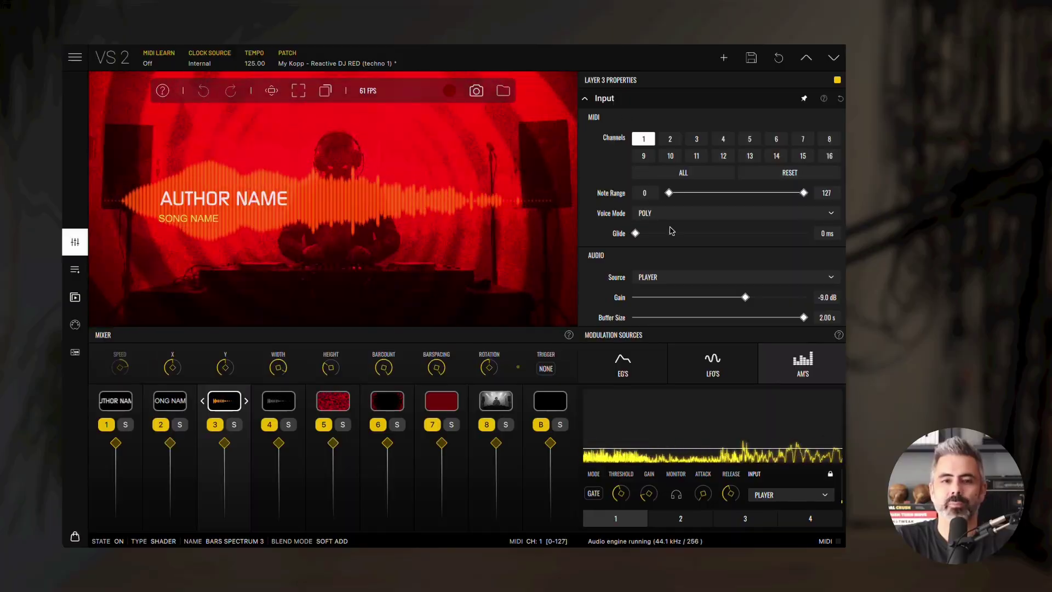
pyautogui.click(651, 280)
pyautogui.click(648, 304)
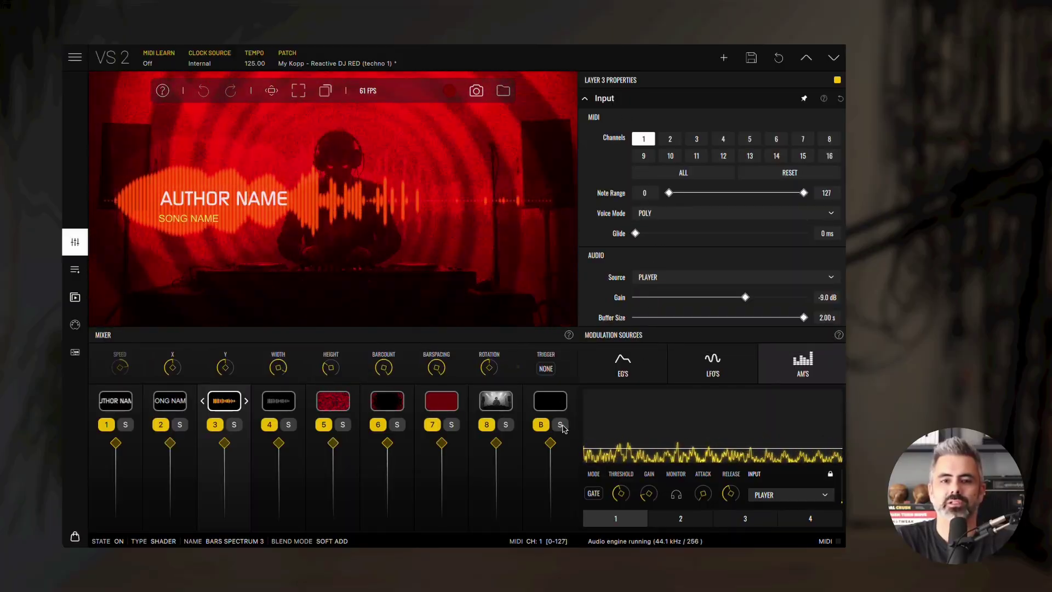
pyautogui.click(637, 373)
pyautogui.scroll(-10, 686, 219)
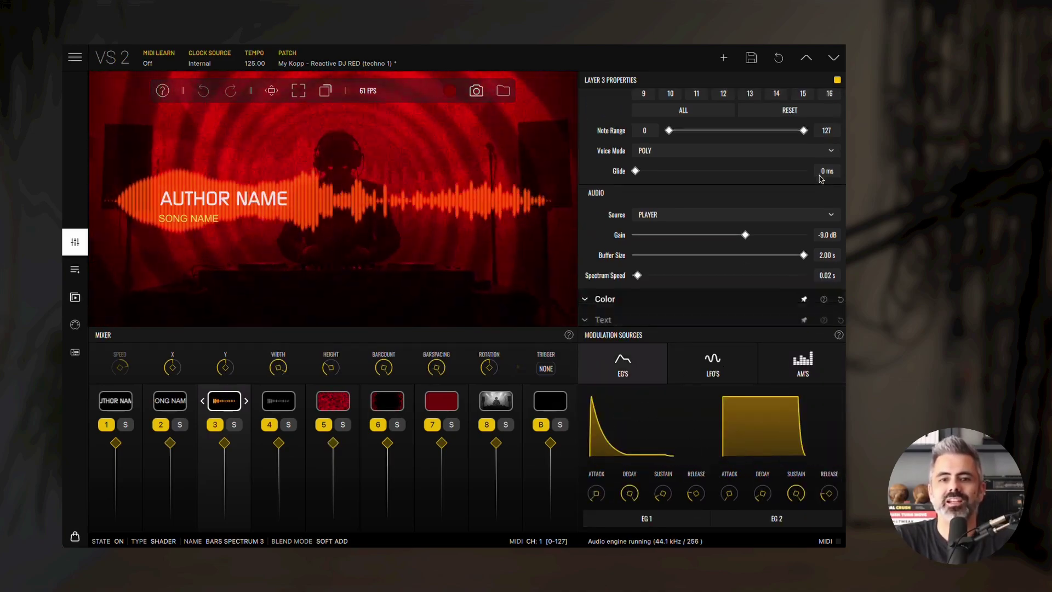
pyautogui.click(685, 137)
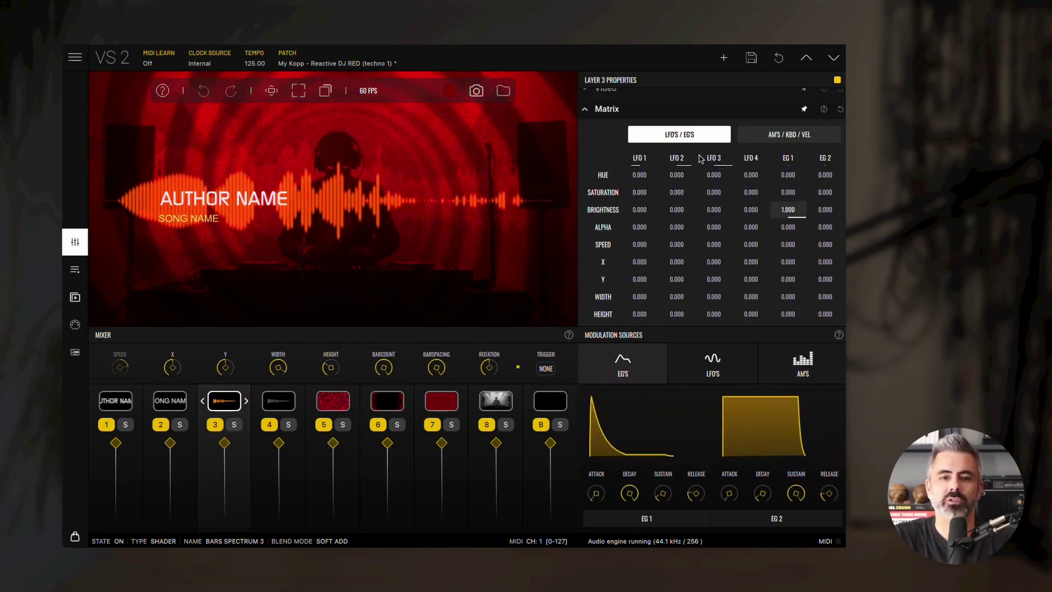